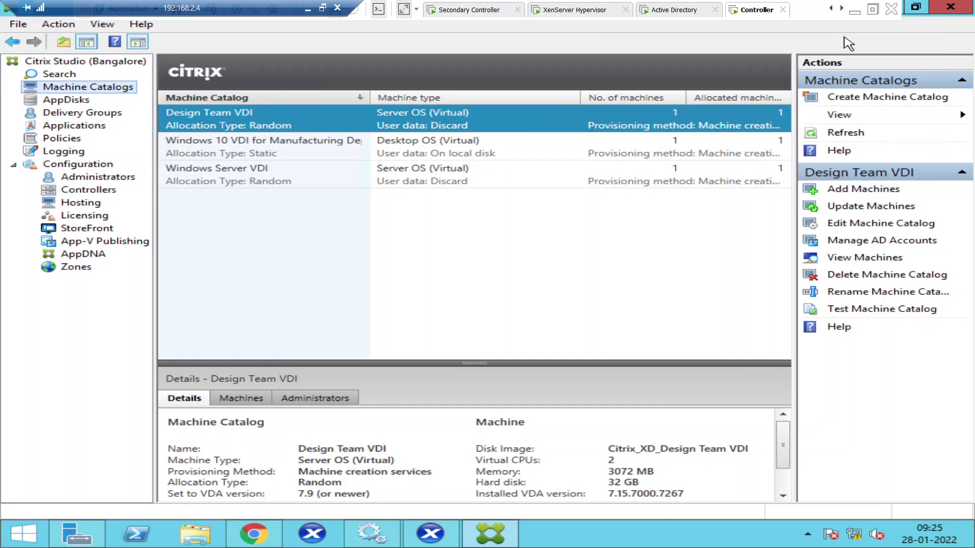
Switch from the Controller's Citrix Studio to the Client PC's StoreFront logon page
{"action": "left_click", "coordinate": [833, 9]}
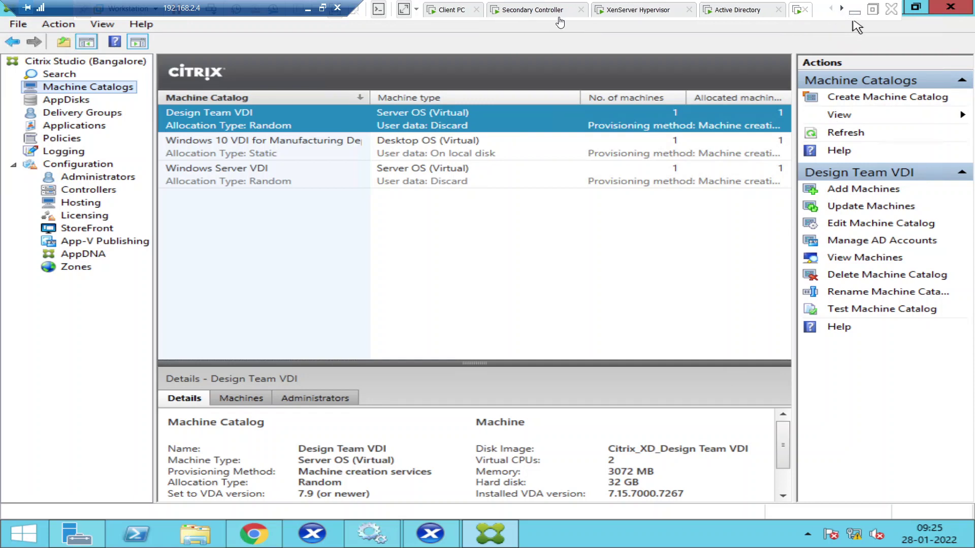
{"action": "left_click", "coordinate": [447, 10]}
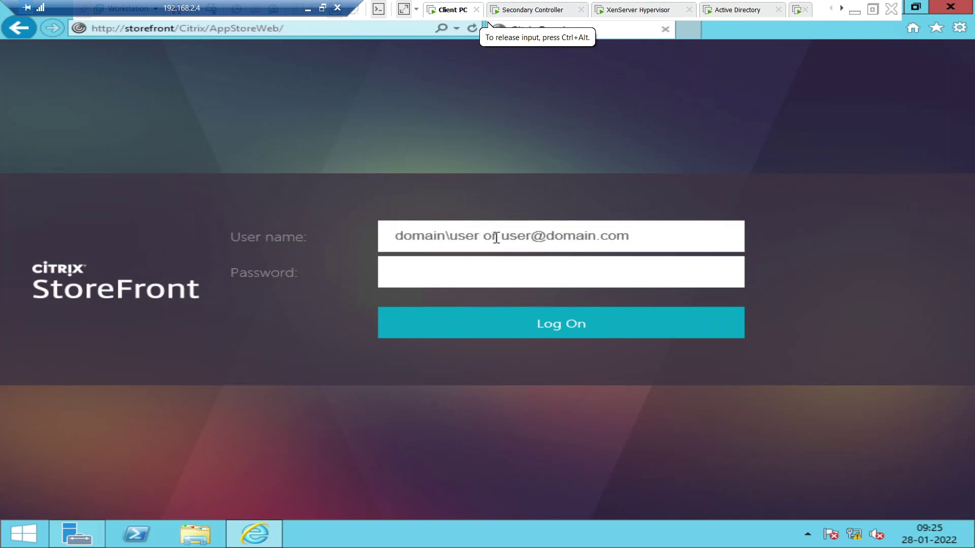
Log on to StoreFront with the first lab test user's domain username and password
{"action": "type", "text": "vdilab\\citrixuser"}
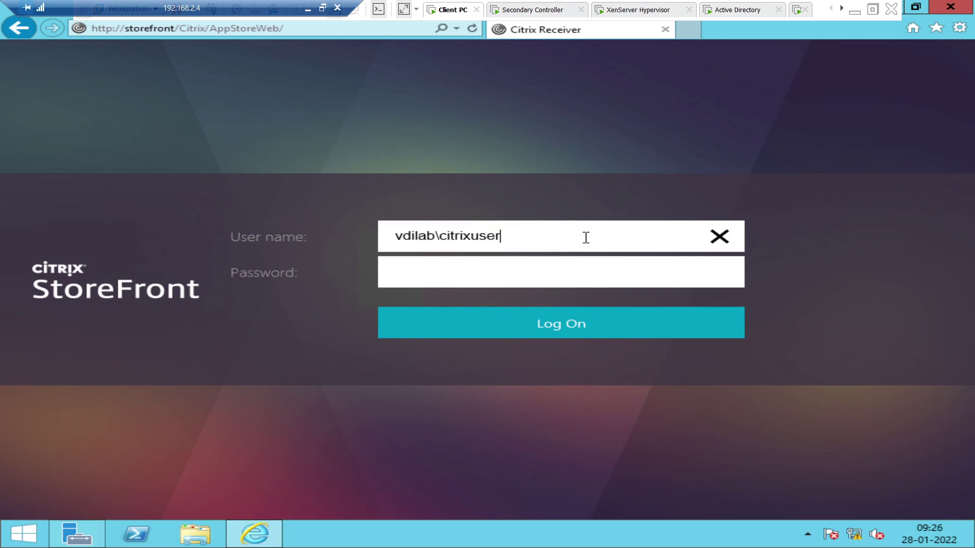
{"action": "type", "text": "1"}
{"action": "key", "text": "Tab"}
{"action": "type", "text": "Password"}
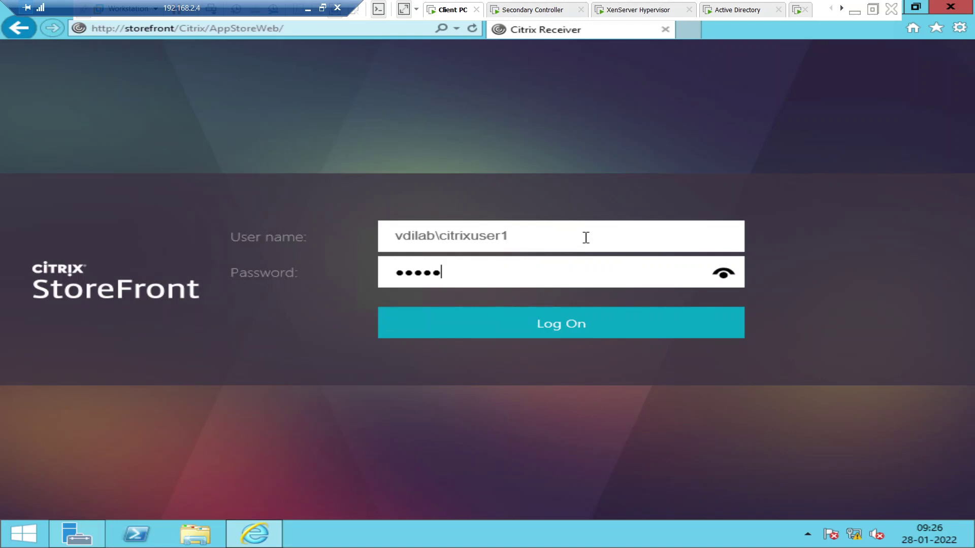
{"action": "key", "text": "Return"}
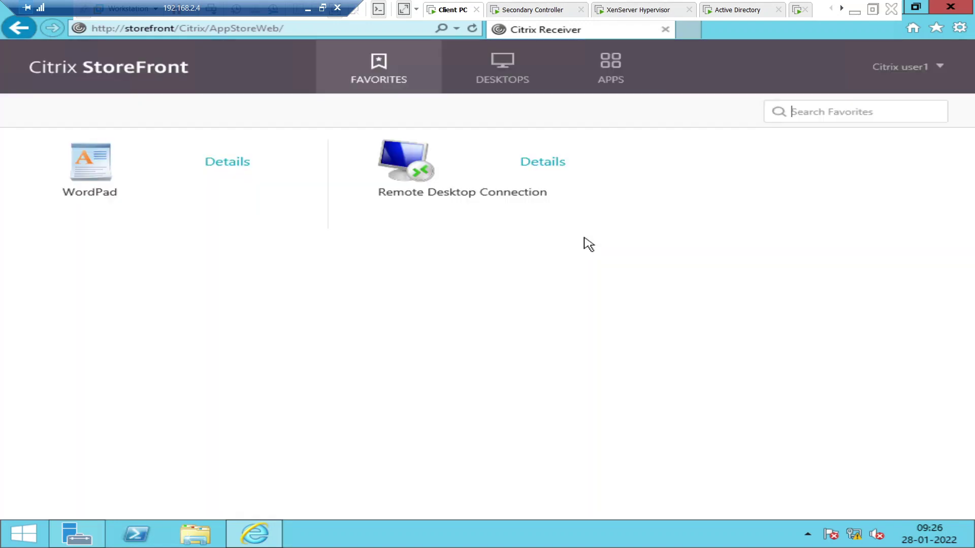
Launch the Design Team VDI desktop from Desktops and dismiss its Access is denied error
{"action": "left_click", "coordinate": [504, 84]}
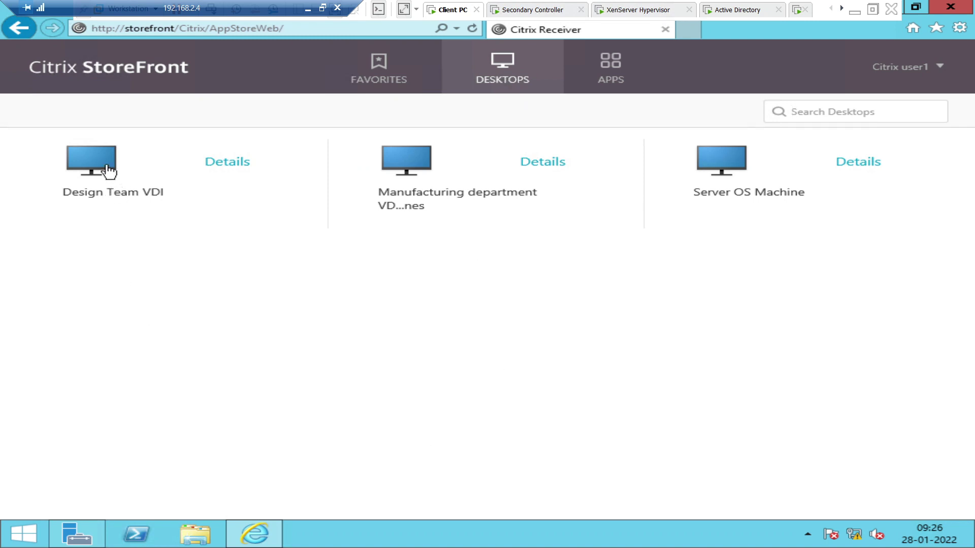
{"action": "left_click", "coordinate": [88, 164]}
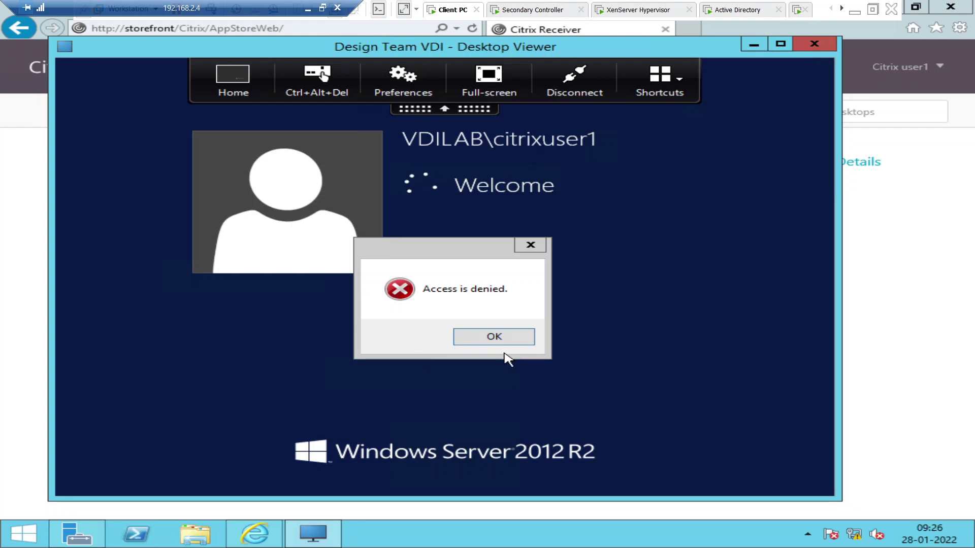
{"action": "left_click", "coordinate": [487, 339]}
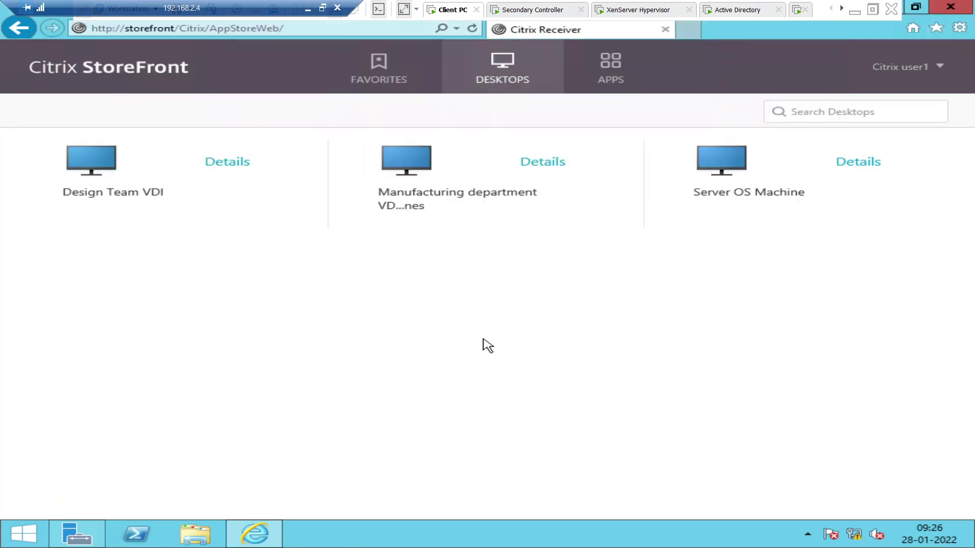
{"action": "left_click", "coordinate": [903, 69]}
Log off the first user and sign in as the second test user, re-entering the mistyped password
{"action": "left_click", "coordinate": [893, 161]}
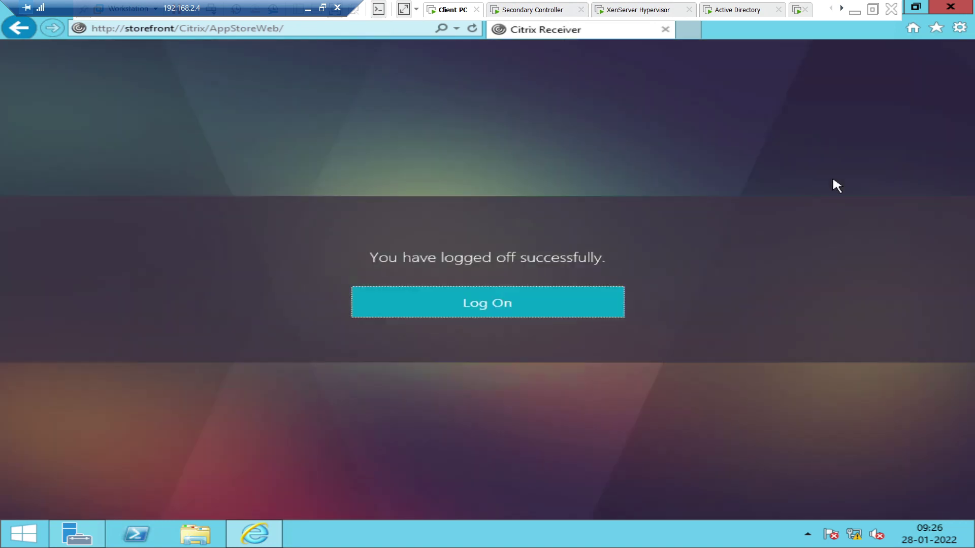
{"action": "left_click", "coordinate": [473, 304]}
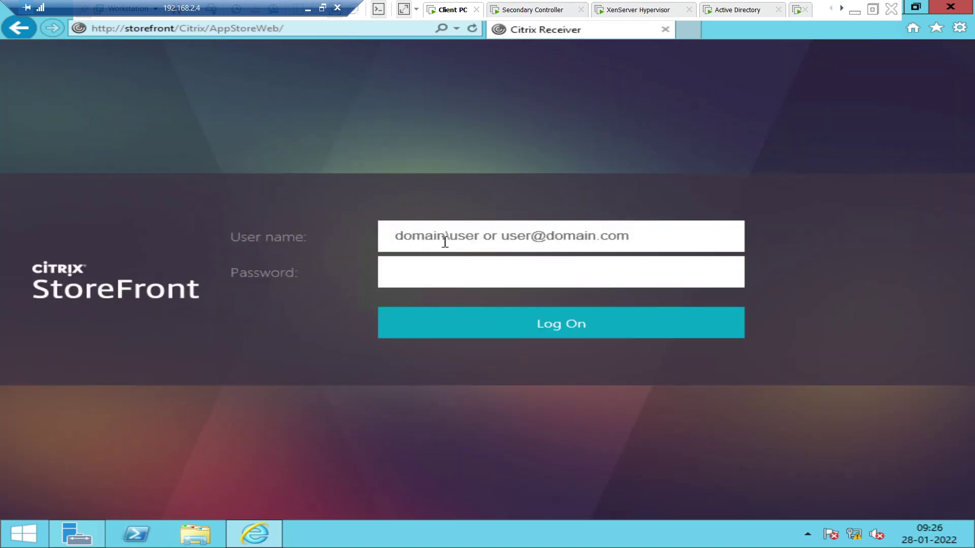
{"action": "type", "text": "vdilab"}
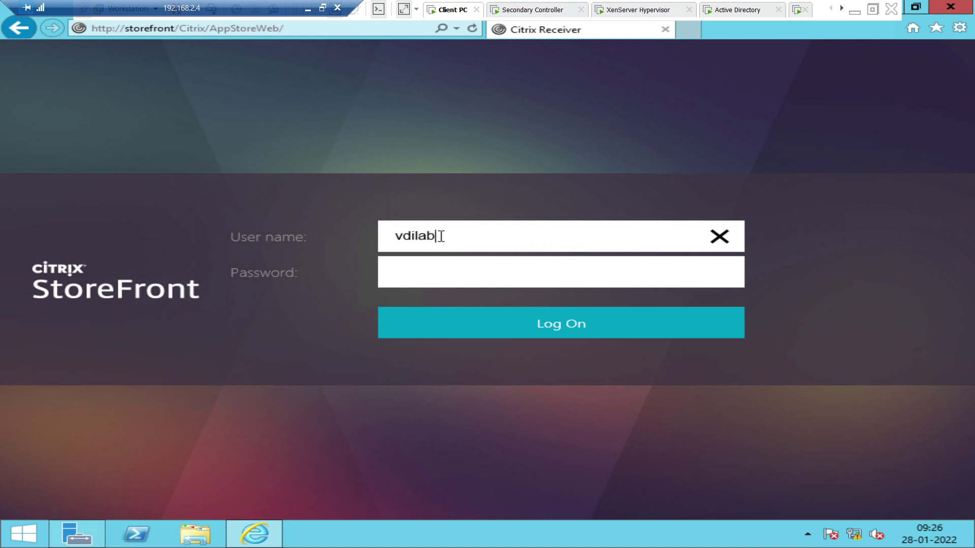
{"action": "type", "text": "\\citrixuser2"}
{"action": "key", "text": "Tab"}
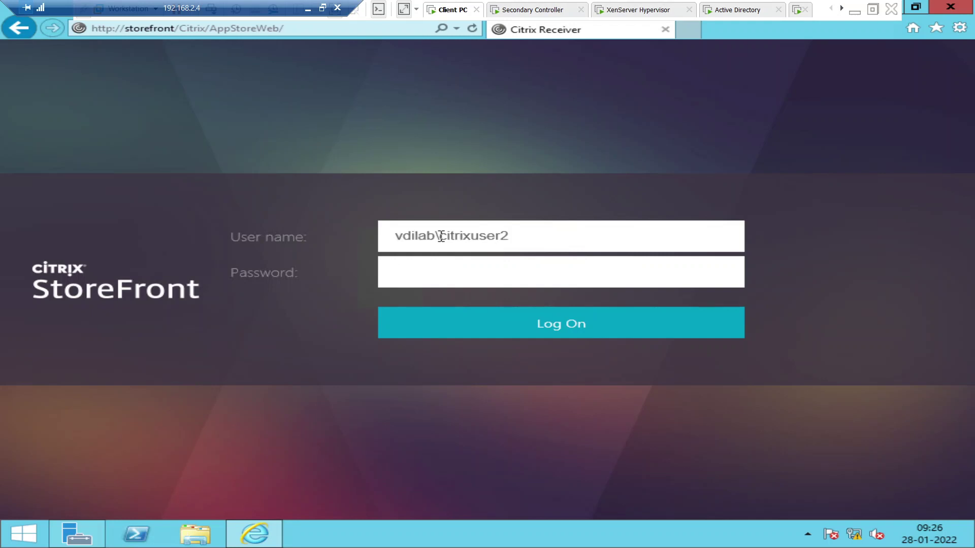
{"action": "key", "text": "Caps_Lock"}
{"action": "type", "text": "P"}
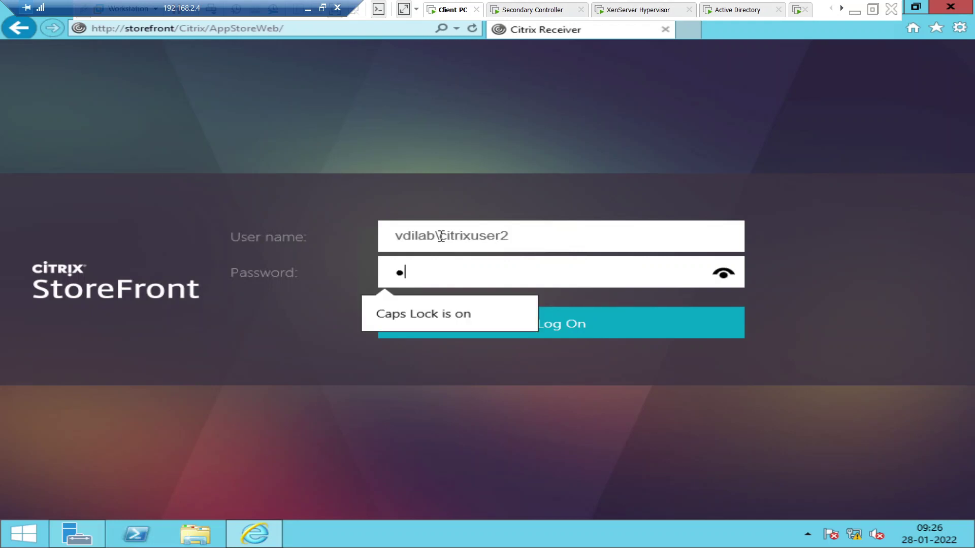
{"action": "type", "text": "******"}
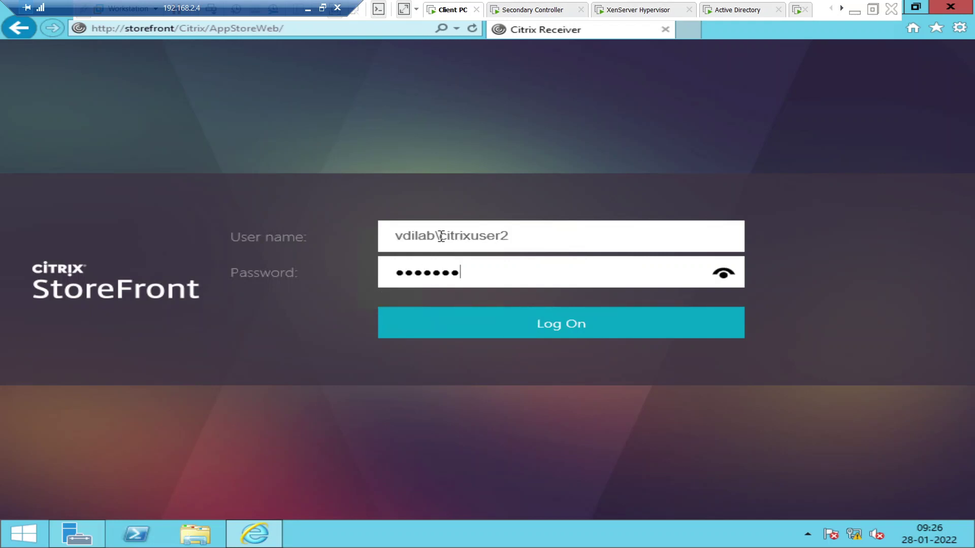
{"action": "key", "text": "BackSpace"}
{"action": "key", "text": "BackSpace"}
{"action": "key", "text": "BackSpace"}
{"action": "key", "text": "BackSpace"}
{"action": "key", "text": "BackSpace"}
{"action": "key", "text": "BackSpace"}
{"action": "key", "text": "BackSpace"}
{"action": "key", "text": "Caps_Lock"}
{"action": "type", "text": "********"}
{"action": "key", "text": "Return"}
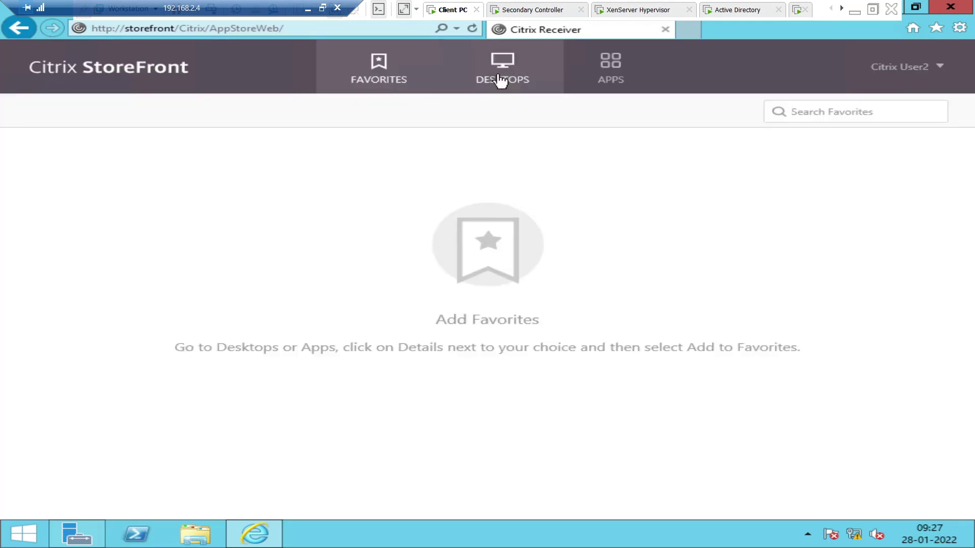
As the second user, launch Design Team VDI from Desktops and dismiss the Access is denied error
{"action": "left_click", "coordinate": [500, 82]}
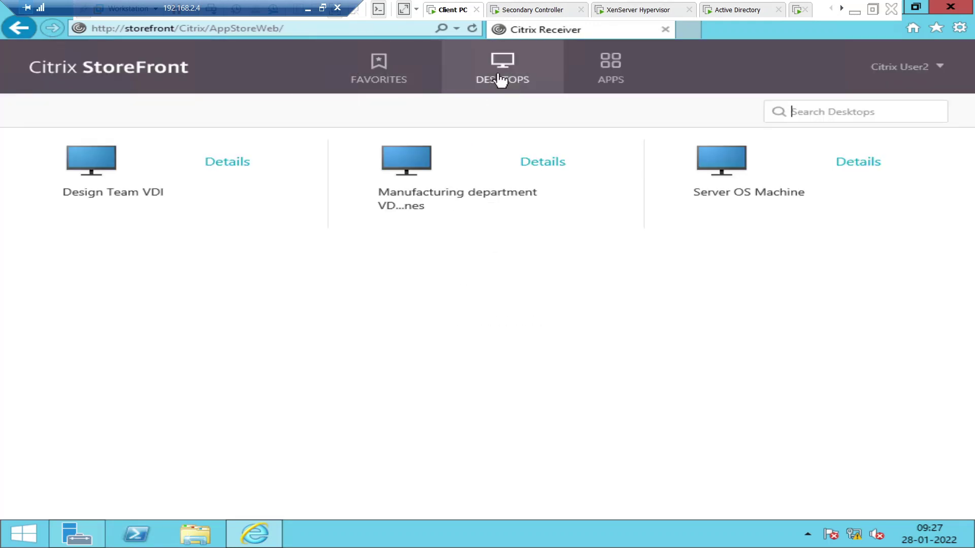
{"action": "left_click", "coordinate": [96, 170]}
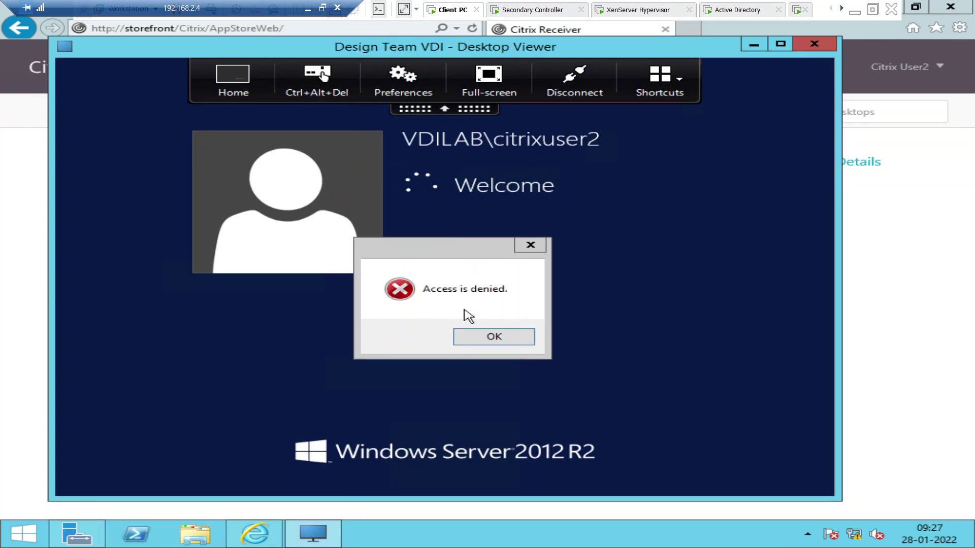
{"action": "left_click", "coordinate": [495, 337]}
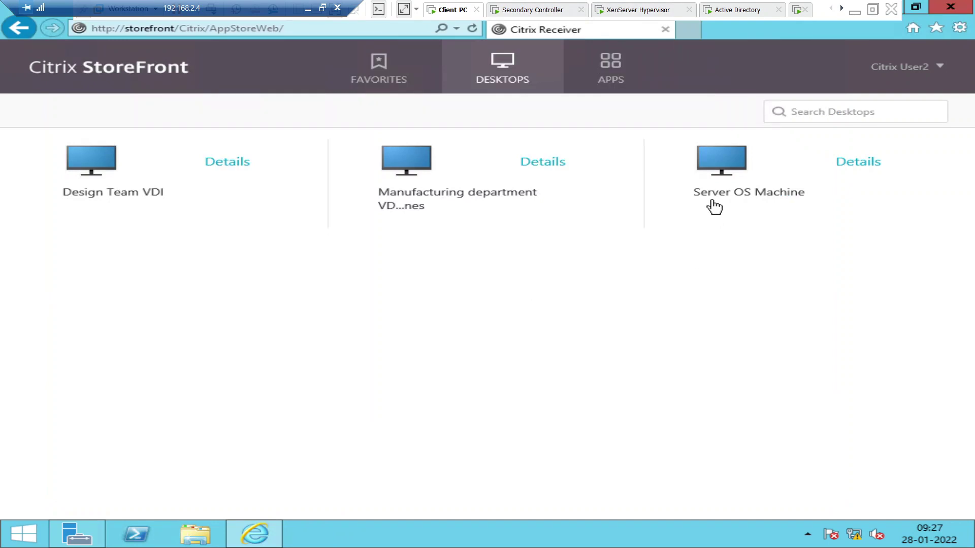
Launch the Server OS Machine desktop and dismiss its Access is denied error
{"action": "left_click", "coordinate": [720, 170]}
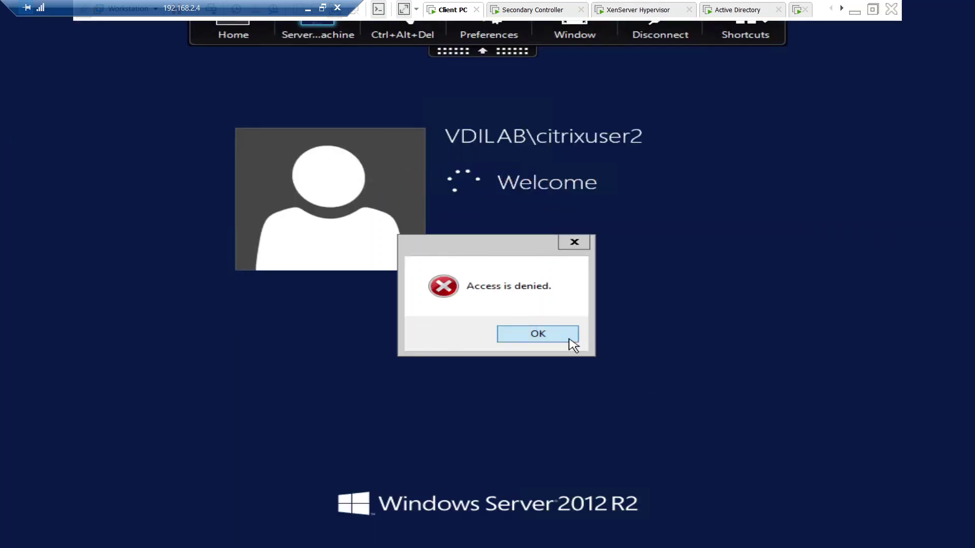
{"action": "left_click", "coordinate": [560, 340]}
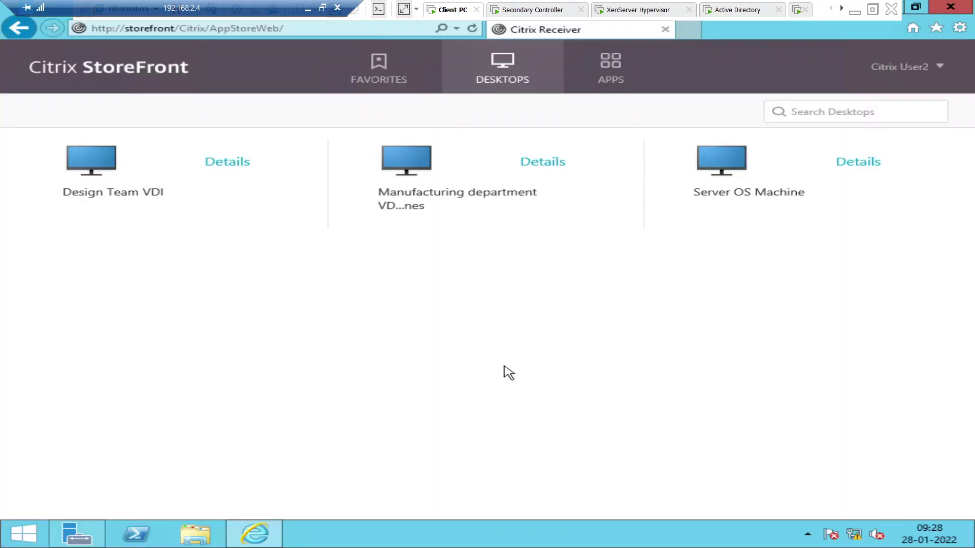
{"action": "left_click", "coordinate": [841, 9]}
On the Controller, list machines in Design Team VDI and HR Department Virtual Desktops, then return to the client
{"action": "left_click", "coordinate": [751, 11]}
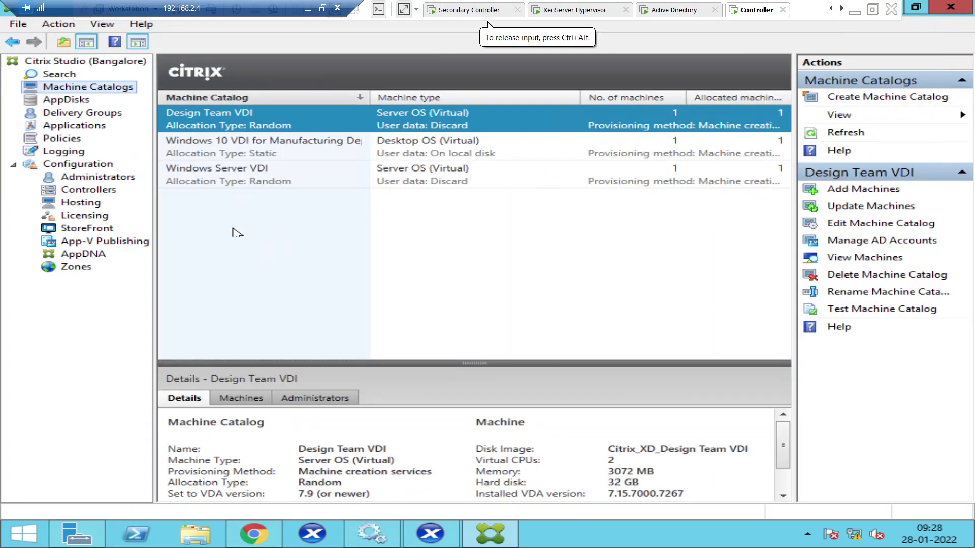
{"action": "double_click", "coordinate": [413, 126]}
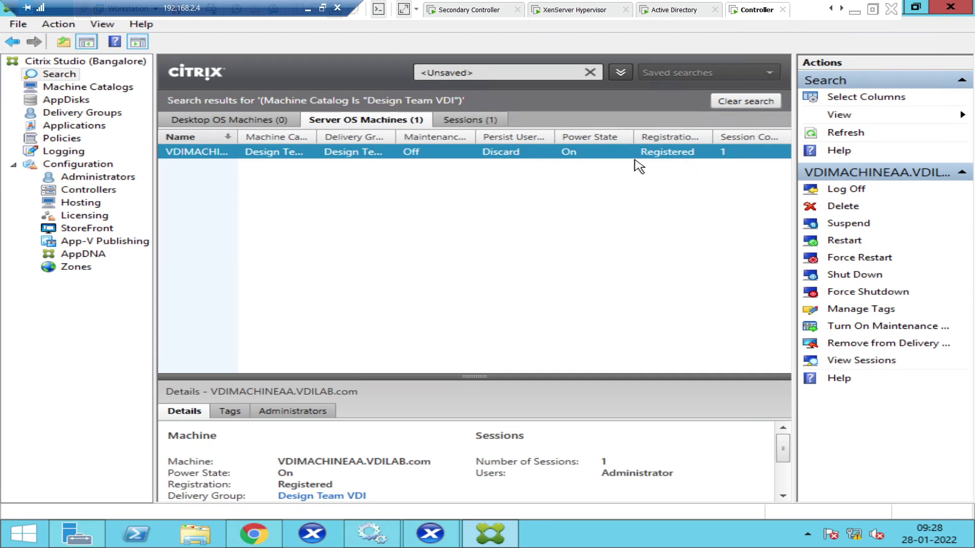
{"action": "left_click", "coordinate": [98, 118]}
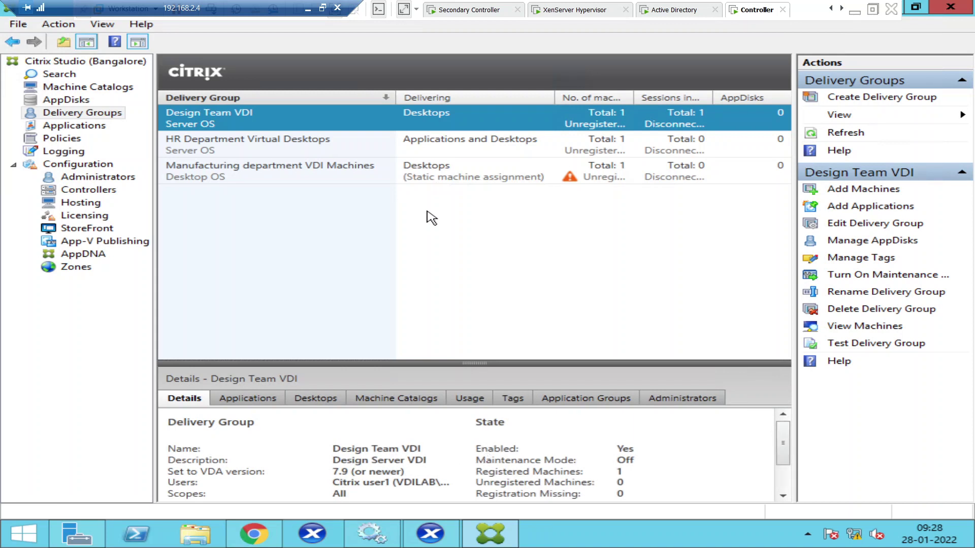
{"action": "double_click", "coordinate": [436, 152]}
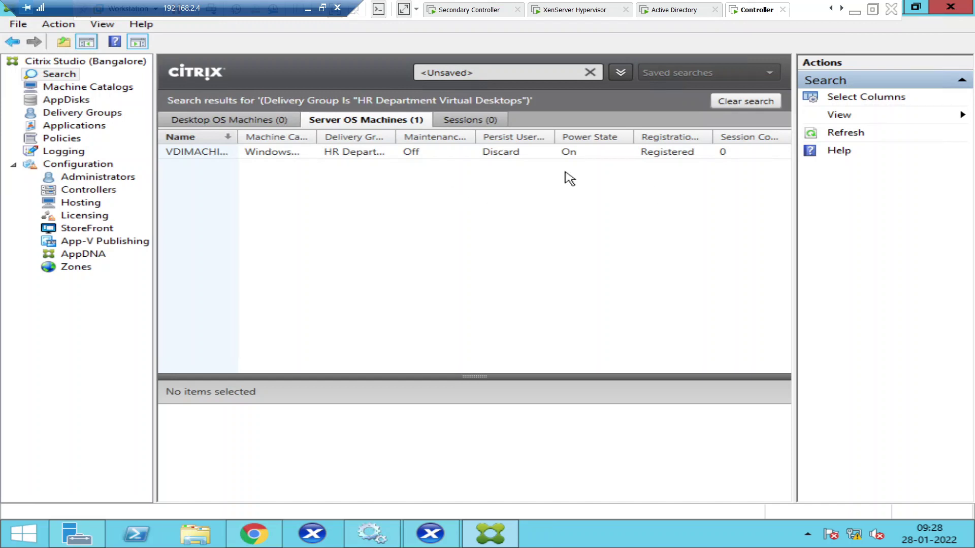
{"action": "left_click", "coordinate": [831, 8]}
{"action": "left_click", "coordinate": [445, 10]}
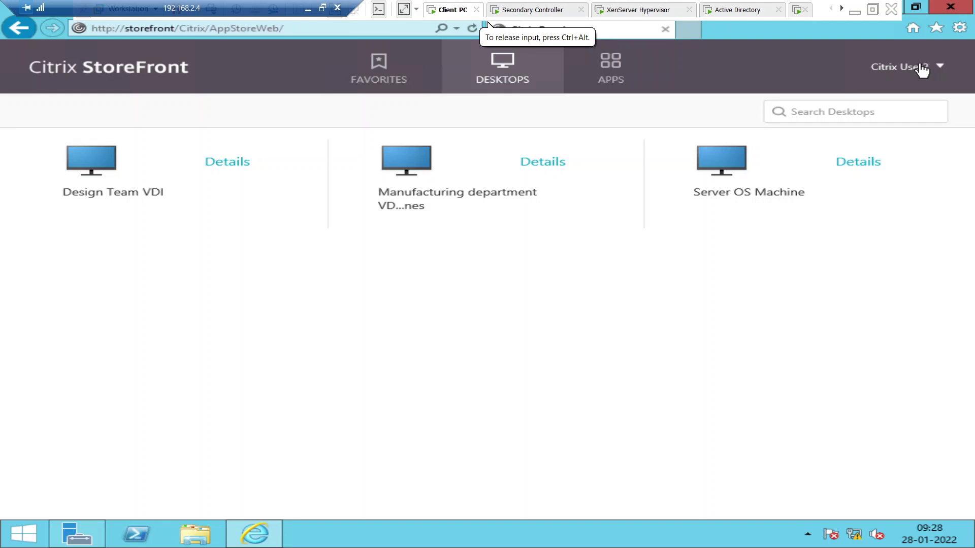
Launch Notepad from the Apps list and dismiss its Access is denied error
{"action": "left_click", "coordinate": [613, 77]}
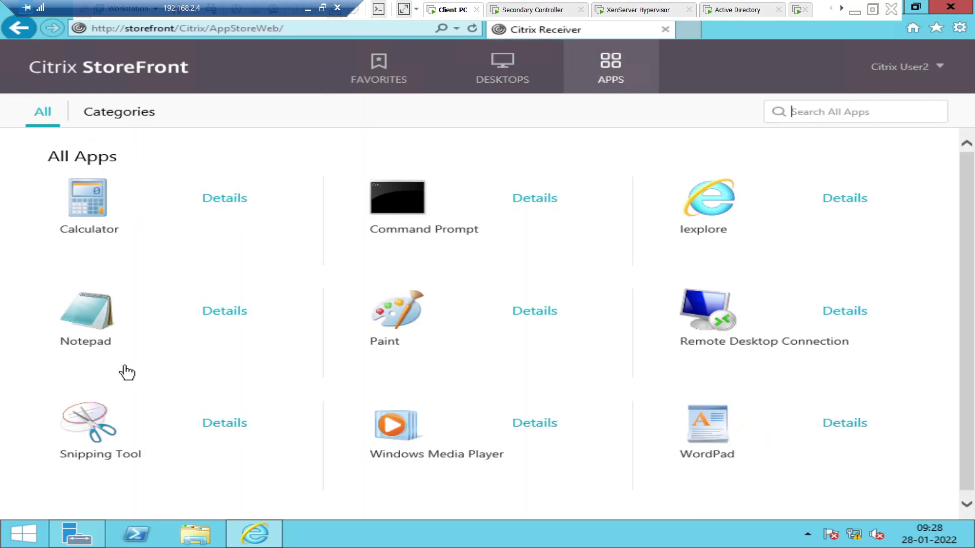
{"action": "left_click", "coordinate": [96, 329]}
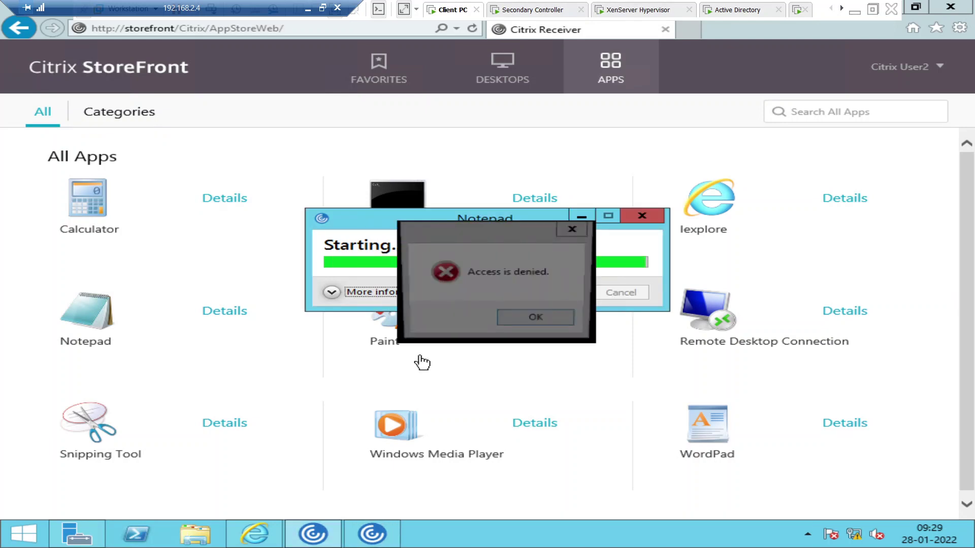
{"action": "left_click", "coordinate": [538, 320]}
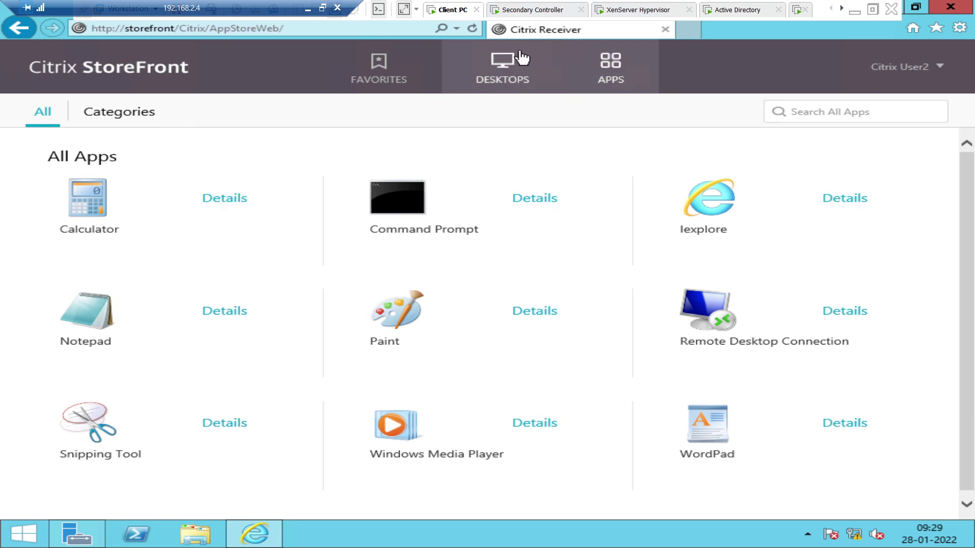
{"action": "left_click", "coordinate": [841, 9]}
On the Controller, verify in Services that all Citrix services are Running and Automatic
{"action": "left_click", "coordinate": [776, 13]}
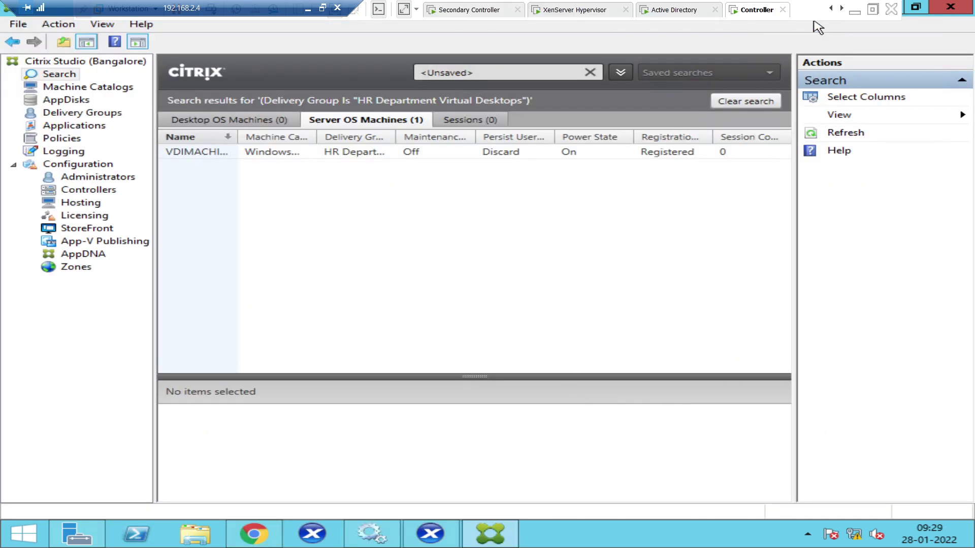
{"action": "left_click", "coordinate": [372, 534]}
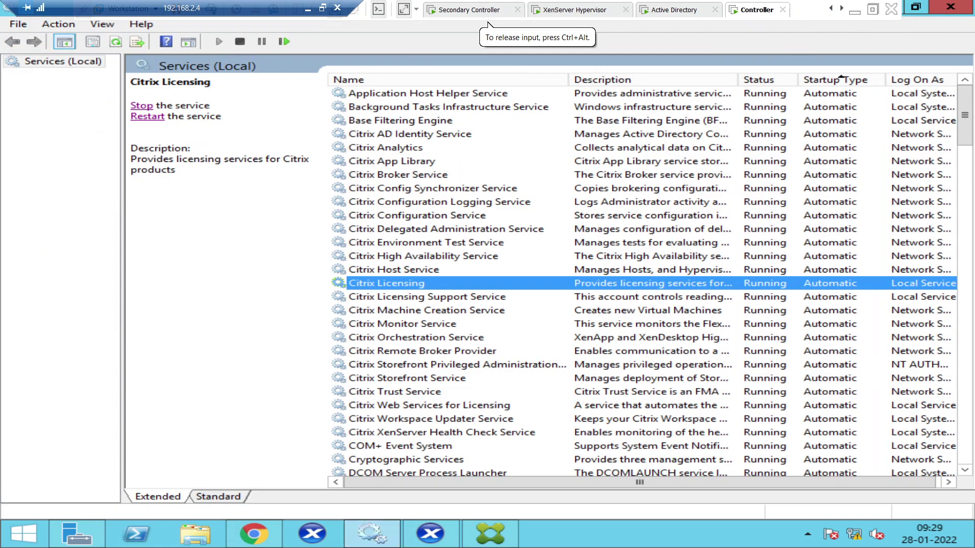
{"action": "left_click", "coordinate": [531, 192]}
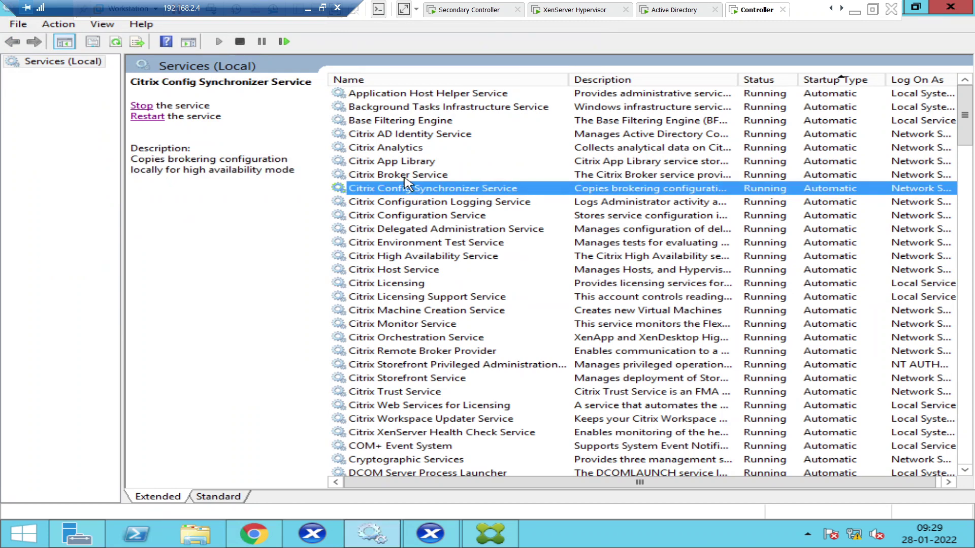
{"action": "left_click", "coordinate": [792, 135]}
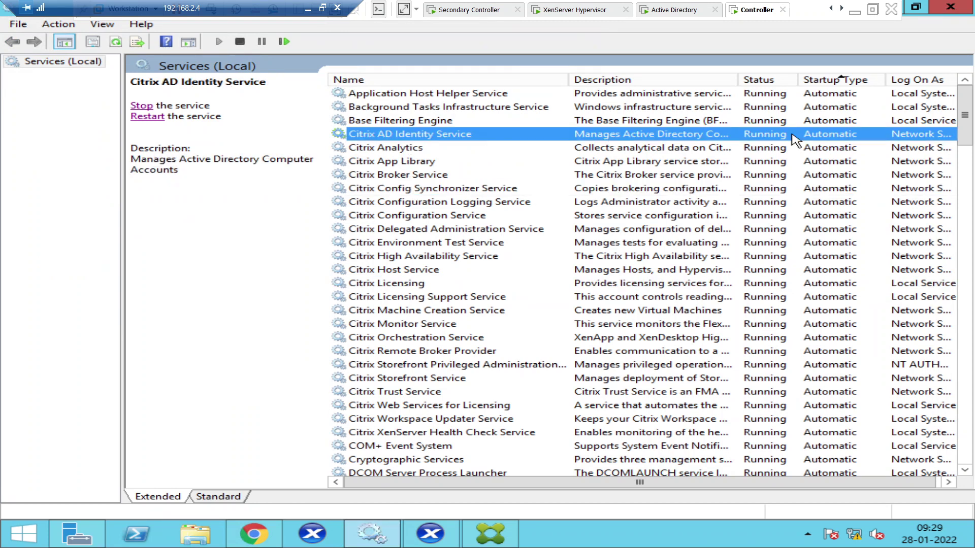
{"action": "left_click", "coordinate": [775, 154]}
{"action": "key", "text": "Down"}
{"action": "key", "text": "Down"}
{"action": "key", "text": "Down"}
{"action": "key", "text": "Down"}
{"action": "key", "text": "Down"}
{"action": "key", "text": "Down"}
{"action": "key", "text": "Down"}
{"action": "key", "text": "Down"}
{"action": "key", "text": "Down"}
{"action": "key", "text": "Down"}
{"action": "key", "text": "Down"}
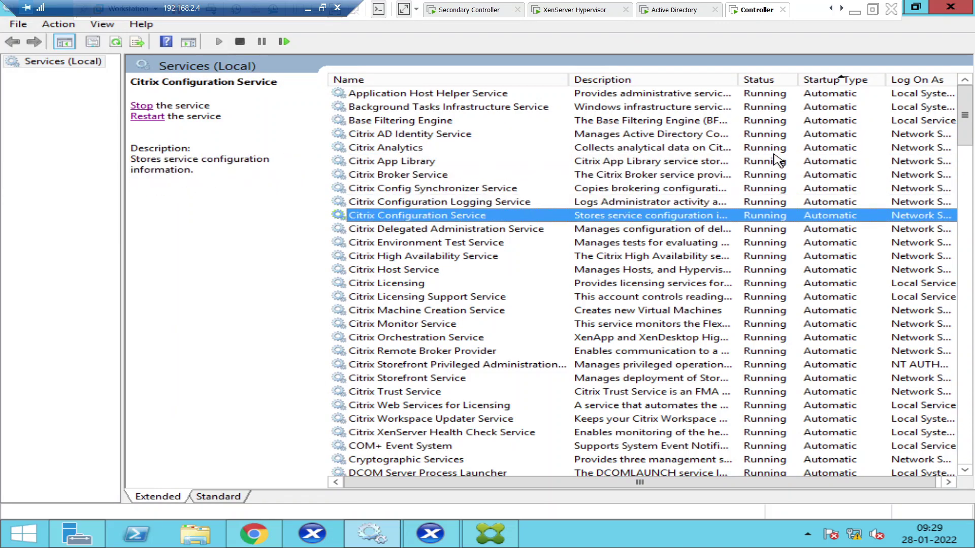
{"action": "key", "text": "Down"}
{"action": "key", "text": "Down"}
{"action": "key", "text": "Down"}
{"action": "key", "text": "Down"}
{"action": "key", "text": "Down"}
{"action": "key", "text": "Down"}
{"action": "key", "text": "Down"}
{"action": "key", "text": "Down"}
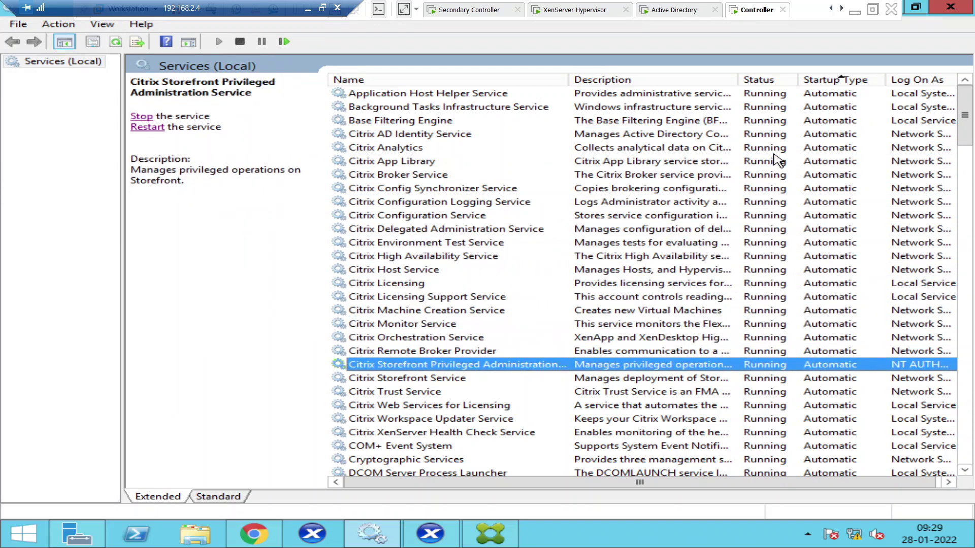
{"action": "key", "text": "Up"}
{"action": "key", "text": "Up"}
{"action": "key", "text": "Up"}
{"action": "key", "text": "Up"}
{"action": "key", "text": "Up"}
{"action": "key", "text": "Up"}
{"action": "key", "text": "Up"}
{"action": "key", "text": "Up"}
{"action": "key", "text": "Up"}
{"action": "key", "text": "Up"}
{"action": "key", "text": "Up"}
{"action": "key", "text": "Up"}
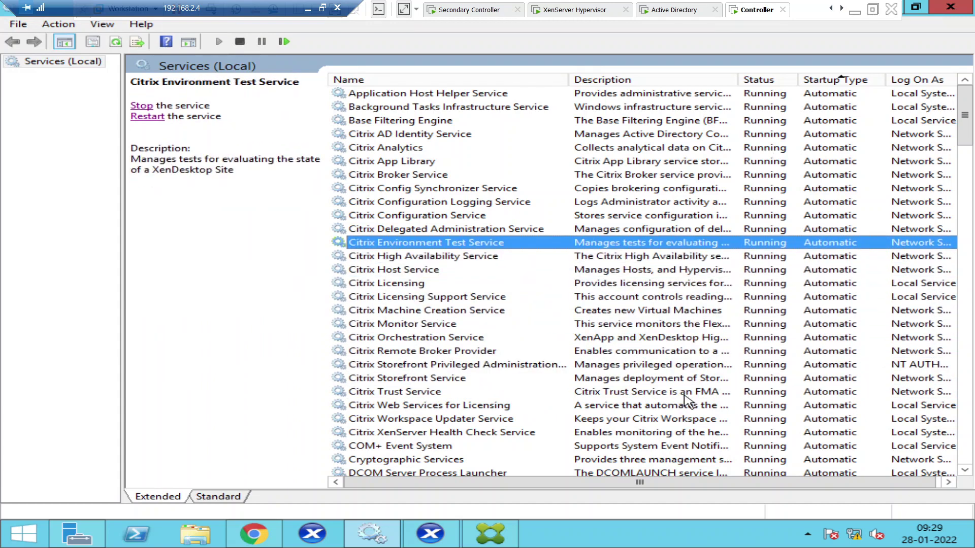
{"action": "left_click", "coordinate": [497, 539]}
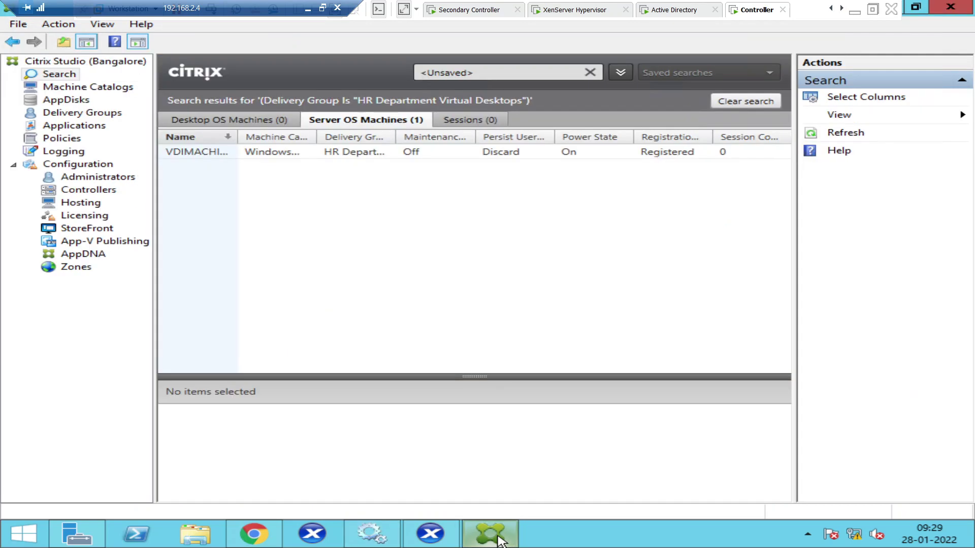
Inspect the Design Team VDI delivery group's Desktops settings, then cancel both dialogs unchanged
{"action": "left_click", "coordinate": [94, 113]}
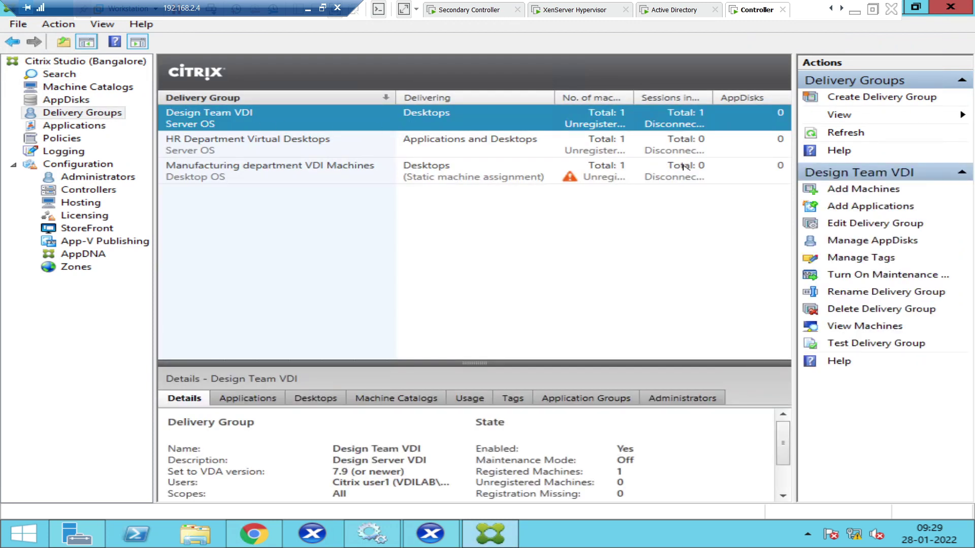
{"action": "left_click", "coordinate": [871, 223]}
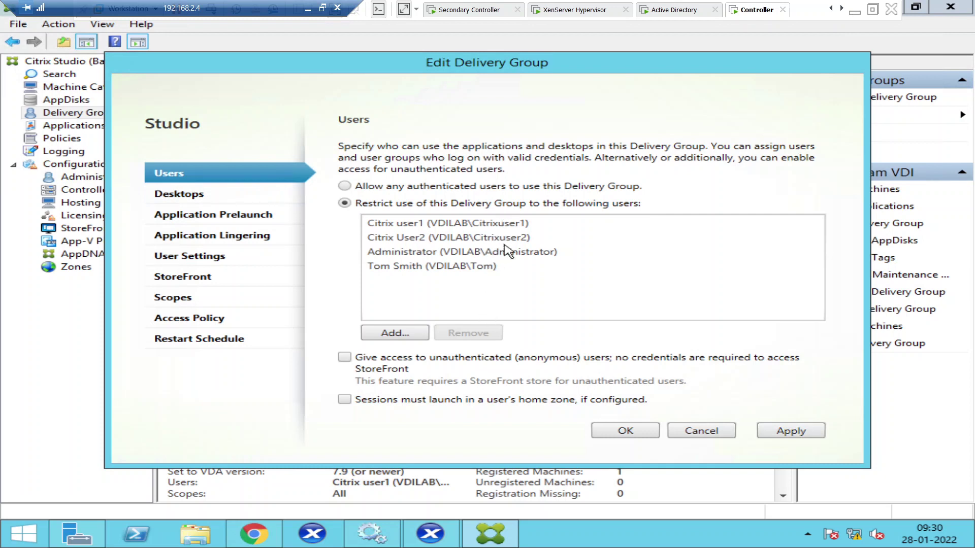
{"action": "left_click", "coordinate": [187, 202]}
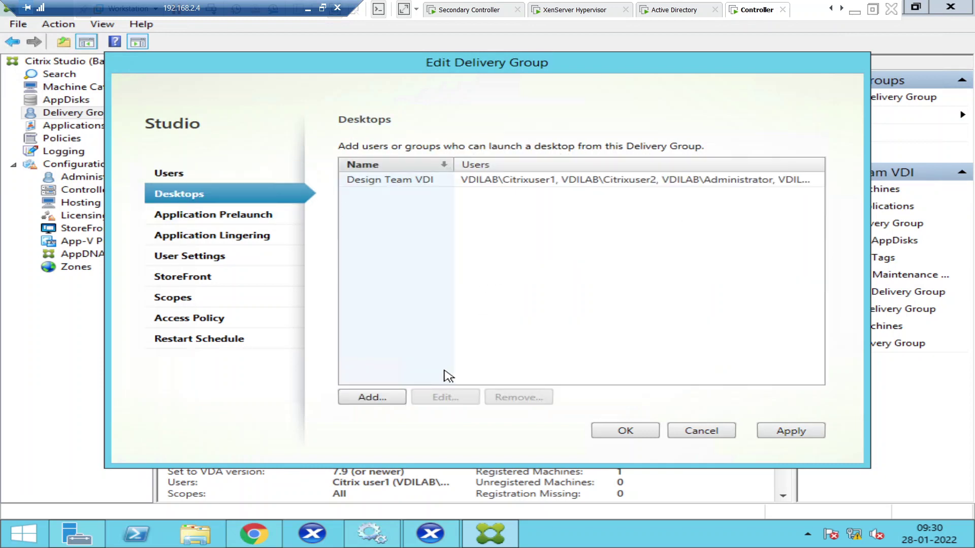
{"action": "left_click", "coordinate": [447, 183]}
{"action": "left_click", "coordinate": [457, 398]}
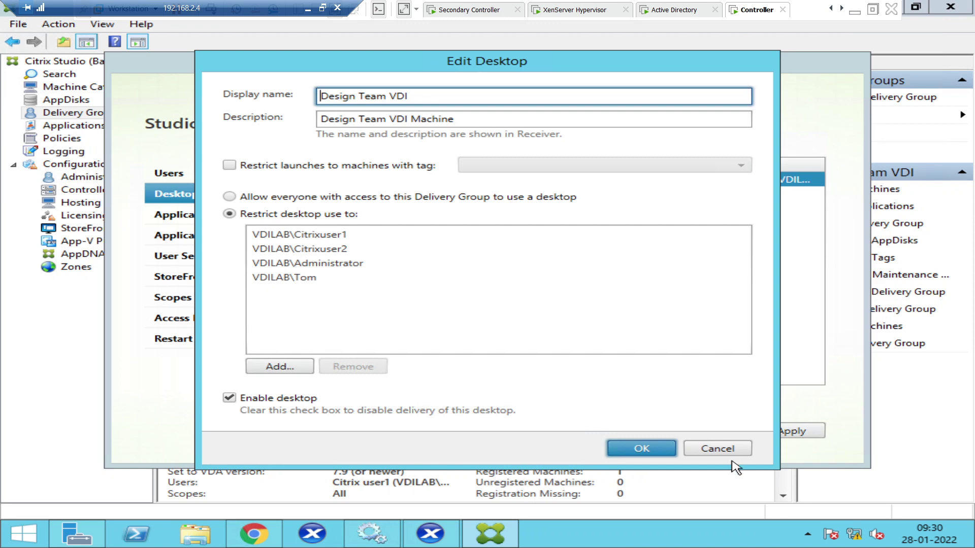
{"action": "left_click", "coordinate": [718, 450]}
{"action": "left_click", "coordinate": [711, 431]}
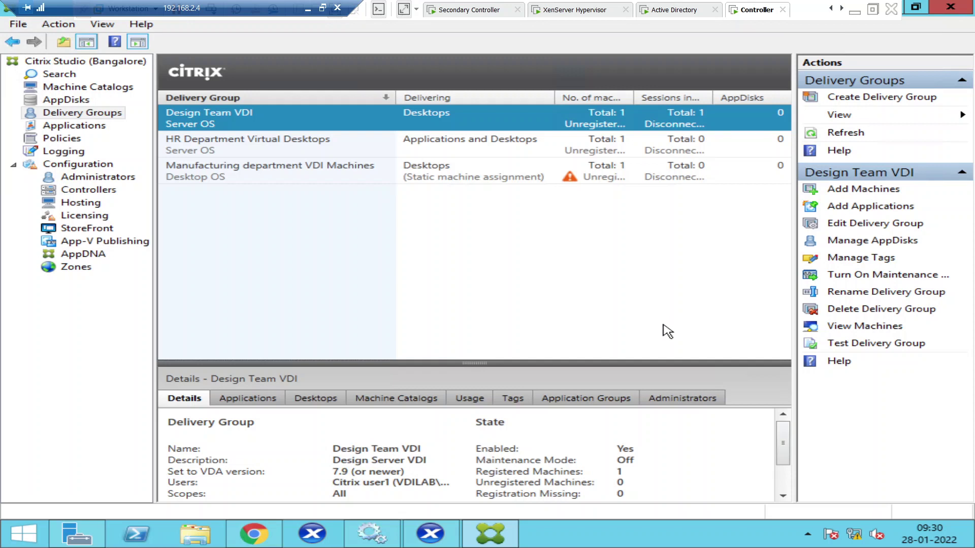
Bring up Director and review its 6 unavailable-license connection failures and 1 failed Desktop OS machine
{"action": "left_click", "coordinate": [261, 533]}
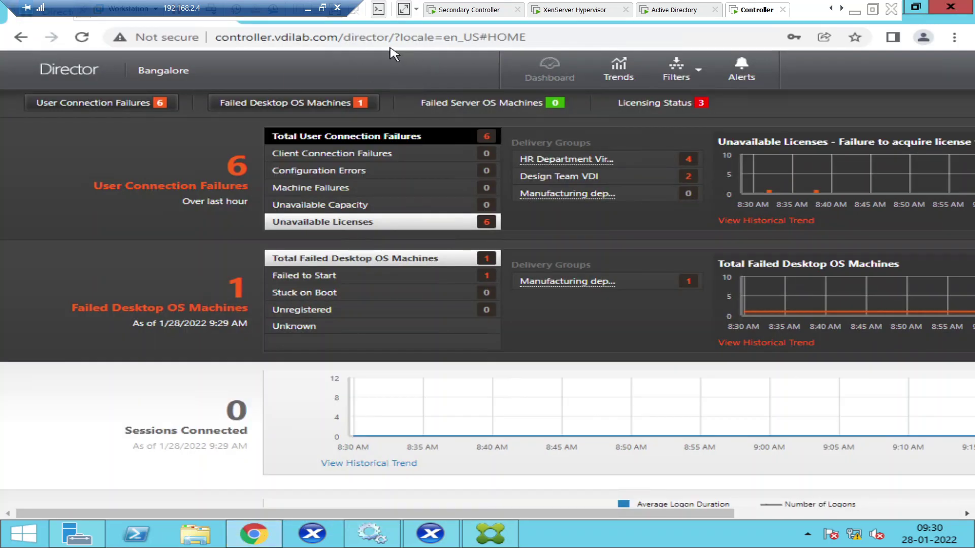
{"action": "left_click", "coordinate": [824, 513]}
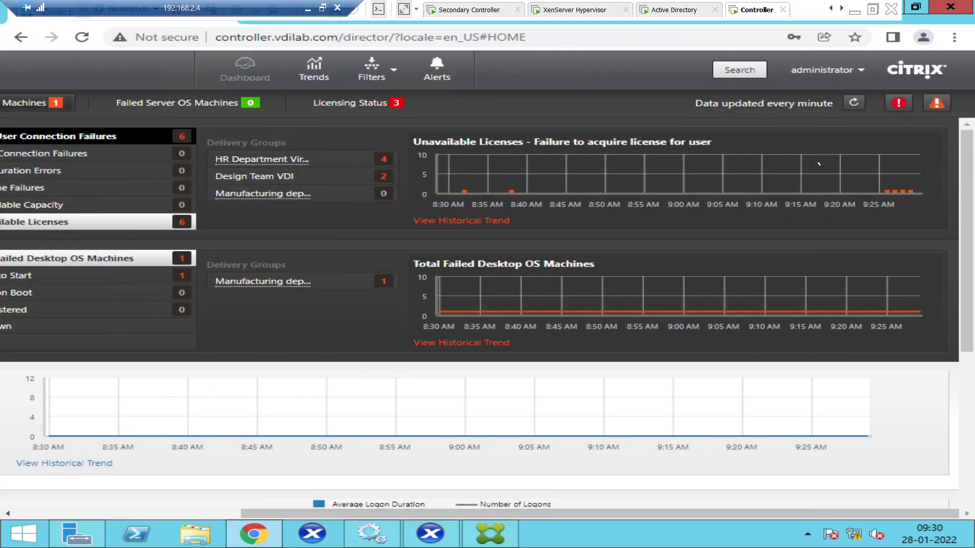
{"action": "left_click", "coordinate": [140, 513]}
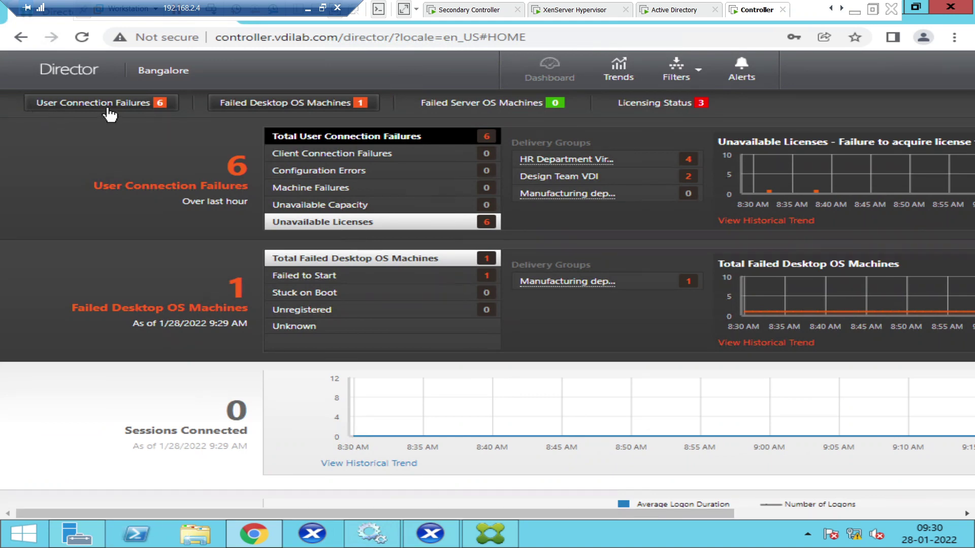
{"action": "scroll", "coordinate": [110, 116], "scroll_direction": "down", "scroll_amount": 2}
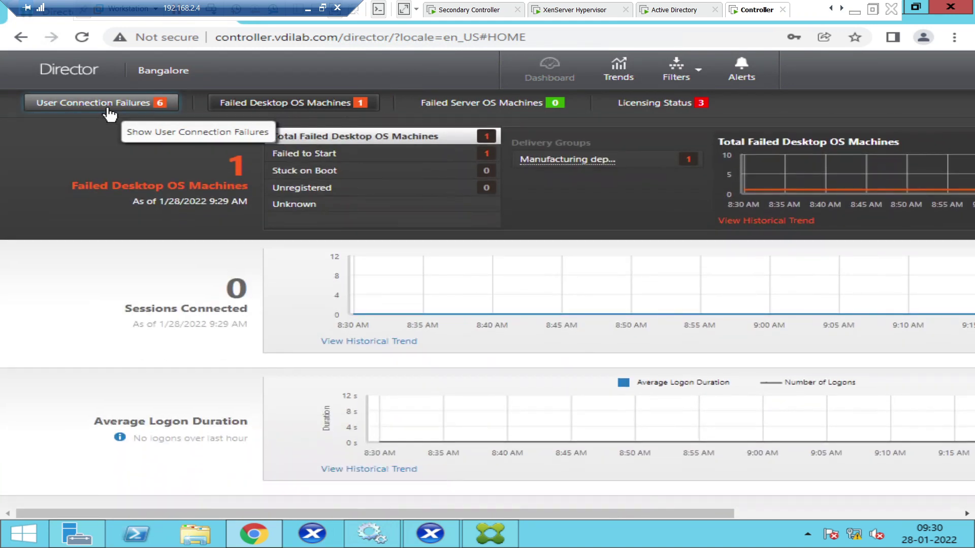